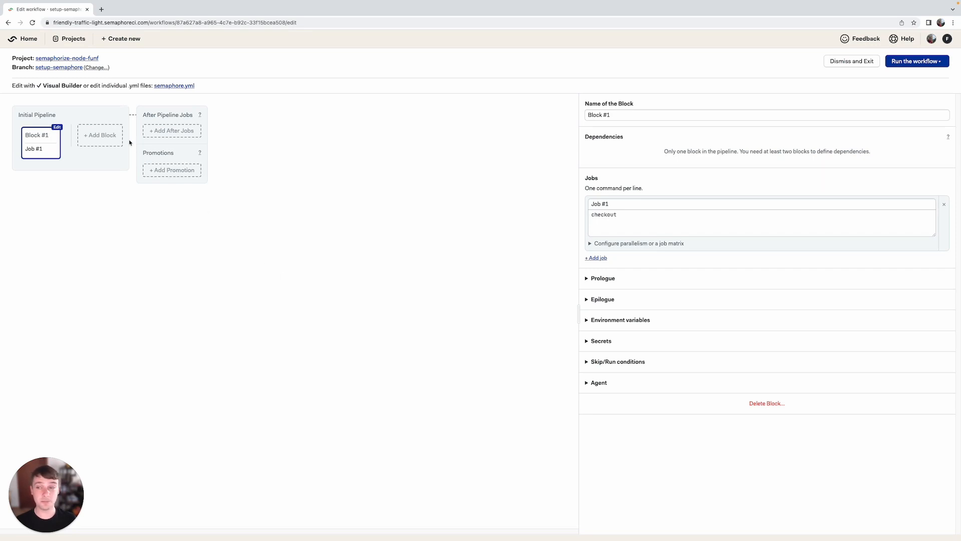
Add a second block to the Initial Pipeline and name it "Tests"
click(96, 135)
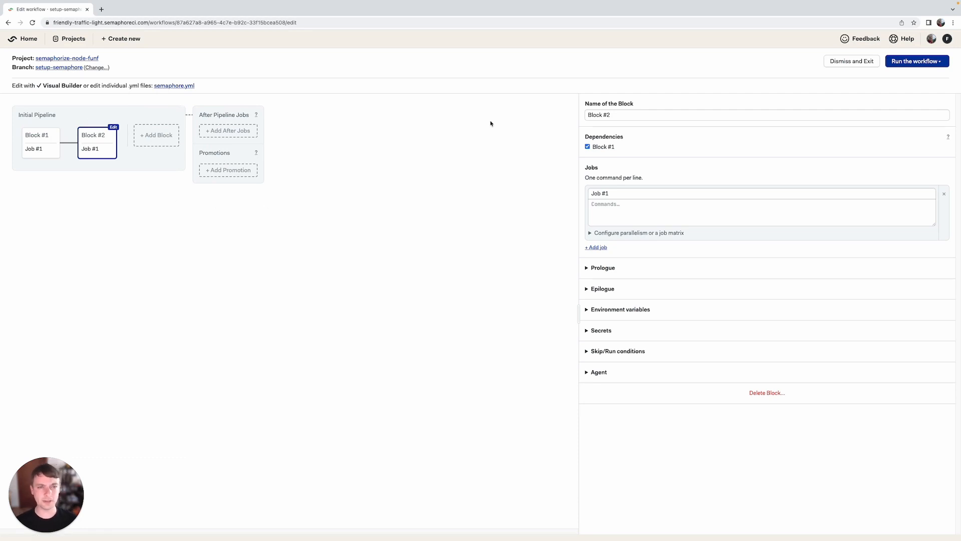
drag(613, 115, 563, 109)
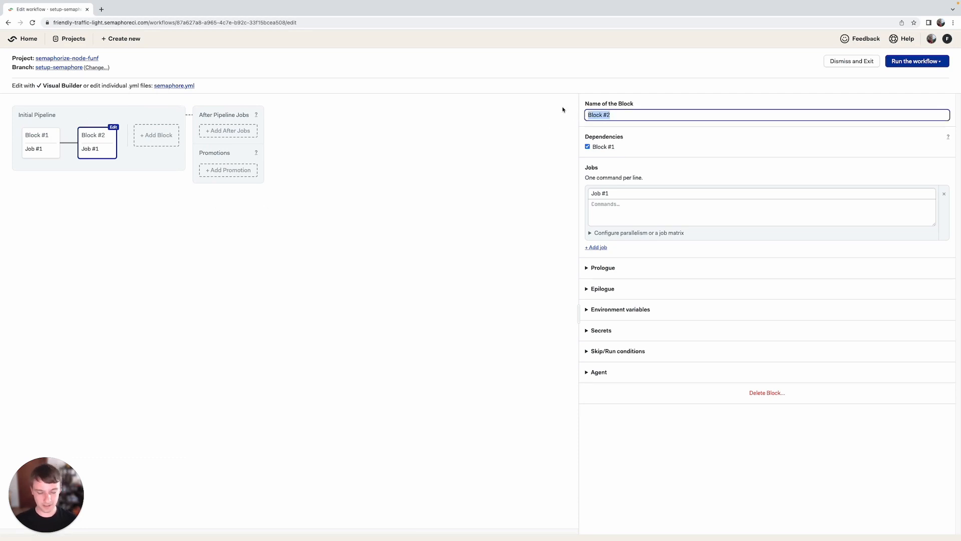
key(BackSpace)
text(Tests)
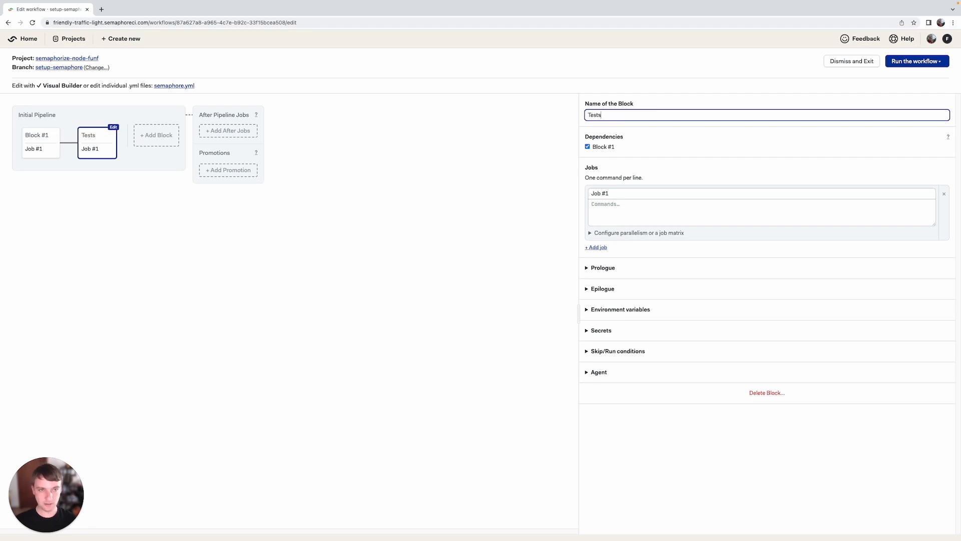
key(Tab)
key(Tab)
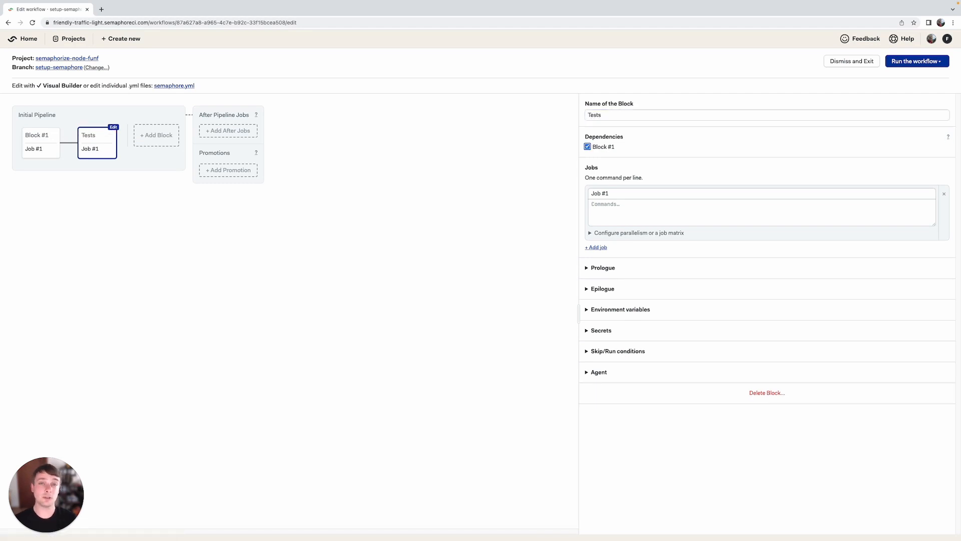
Rename the first job of the Tests block to "Unit tests"
click(615, 193)
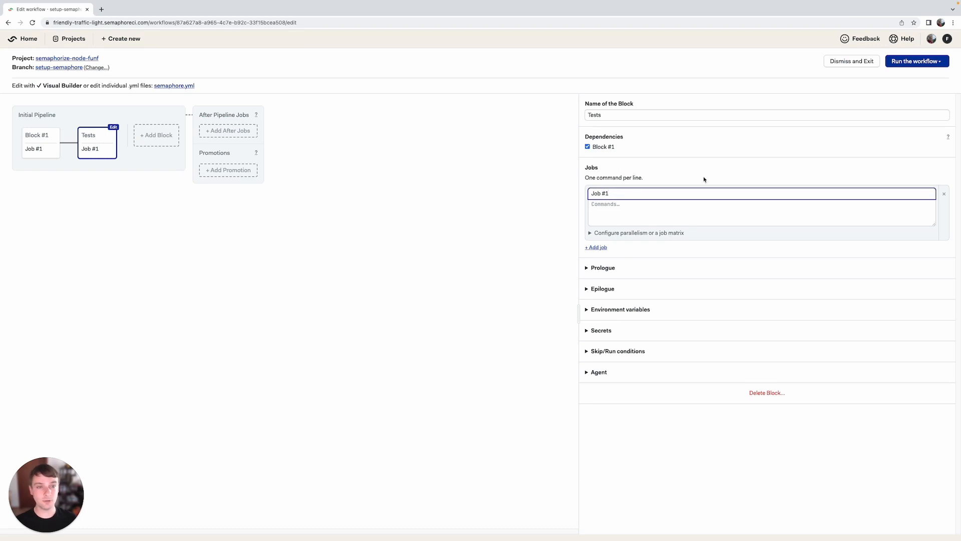
key(super+a)
text(Unit tests)
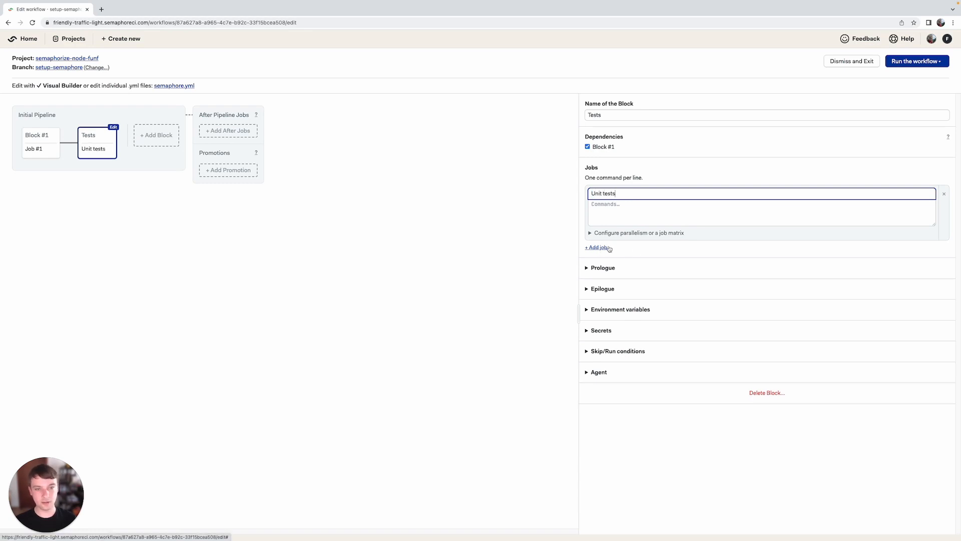
Add a second job to the Tests block and name it "Integration tests"
click(599, 248)
click(617, 247)
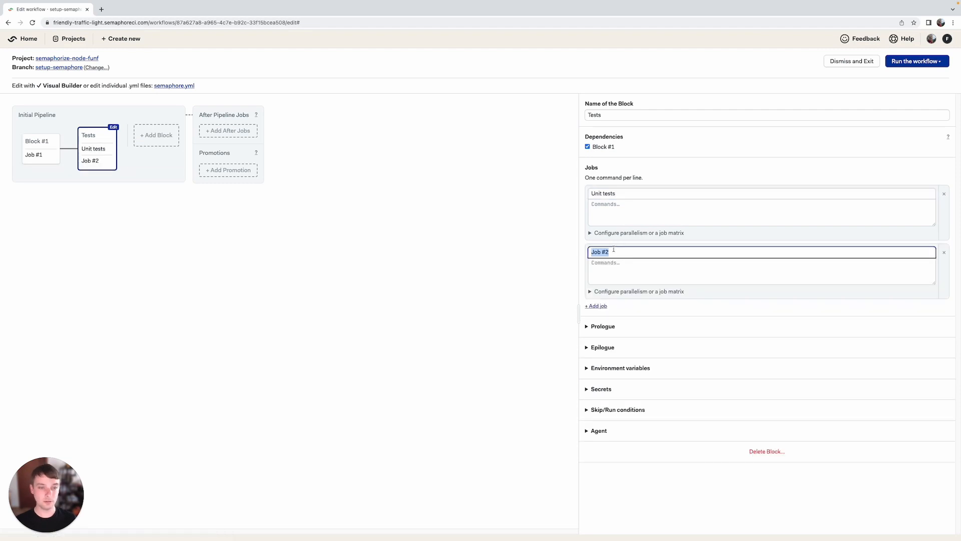
key(BackSpace)
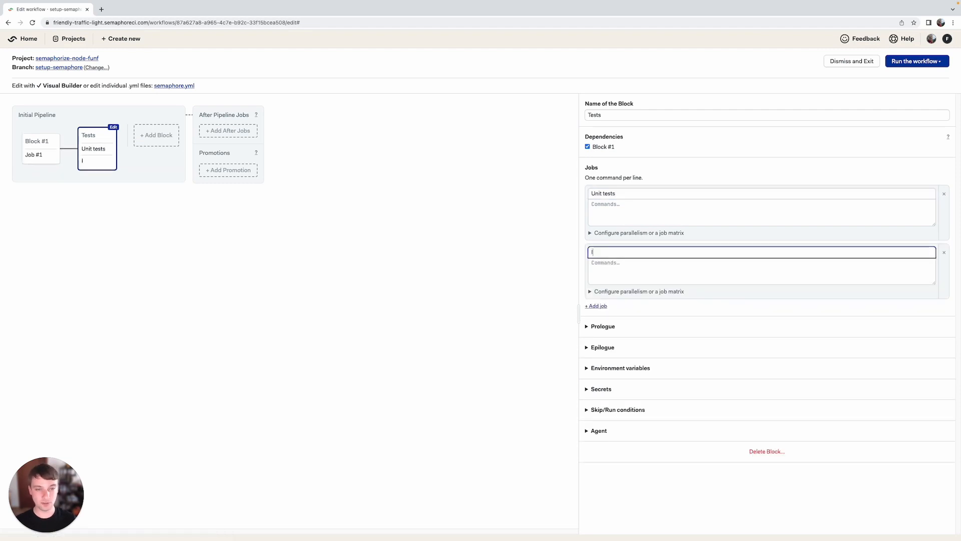
text(Integration tests)
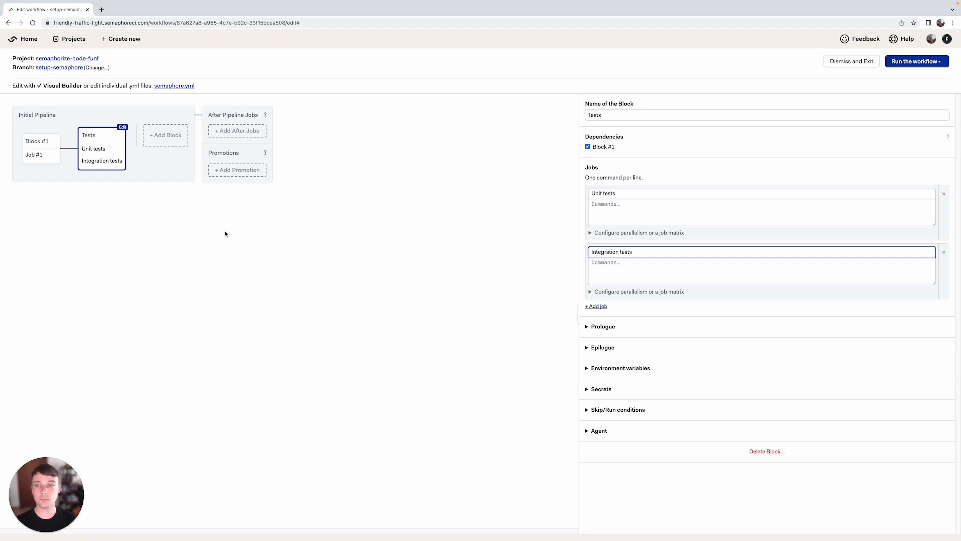
Enter the command echo "Unit tests ..." for the Unit tests job
click(628, 261)
click(609, 206)
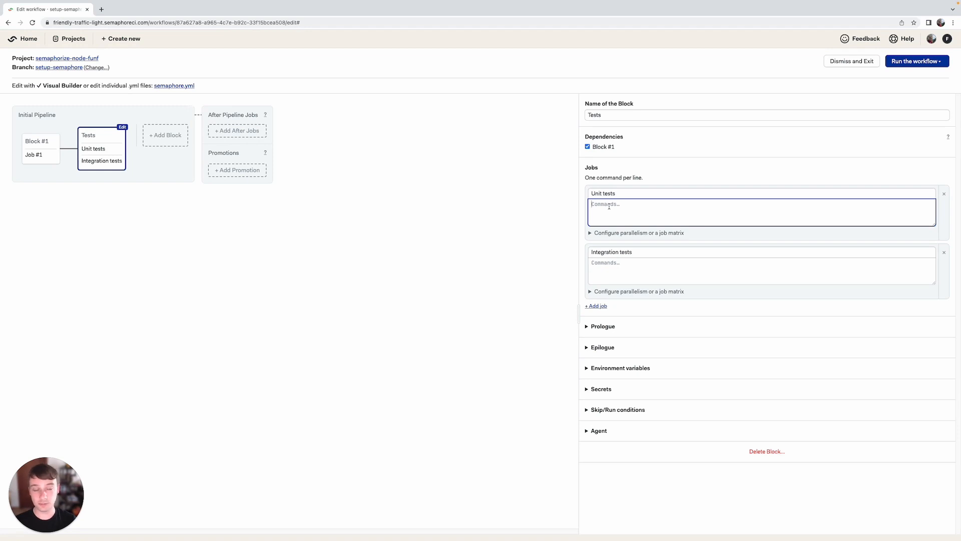
text(ec)
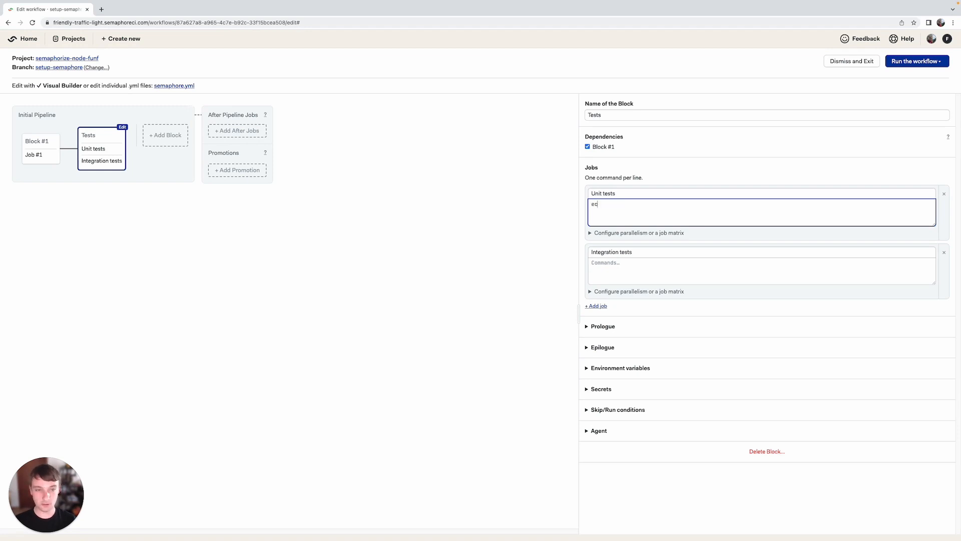
text(ho "Unit tests ...")
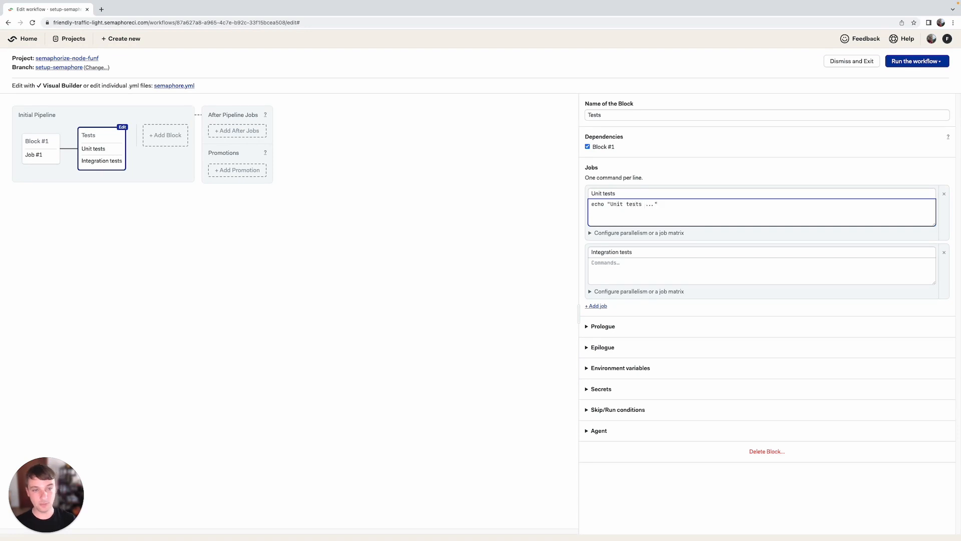
Enter the command echo "Integration tests ..." for the Integration tests job
click(690, 273)
text(echo ")
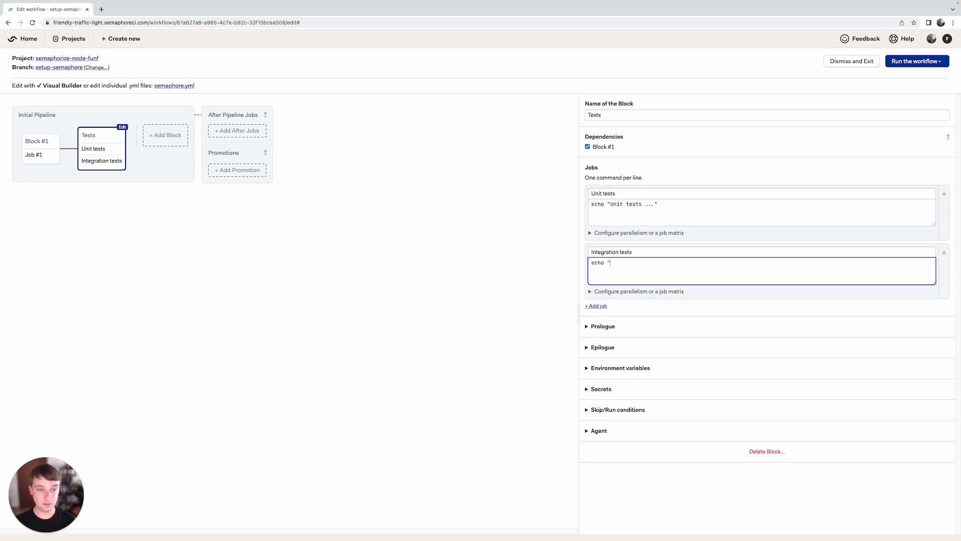
text(Integration tests ...)
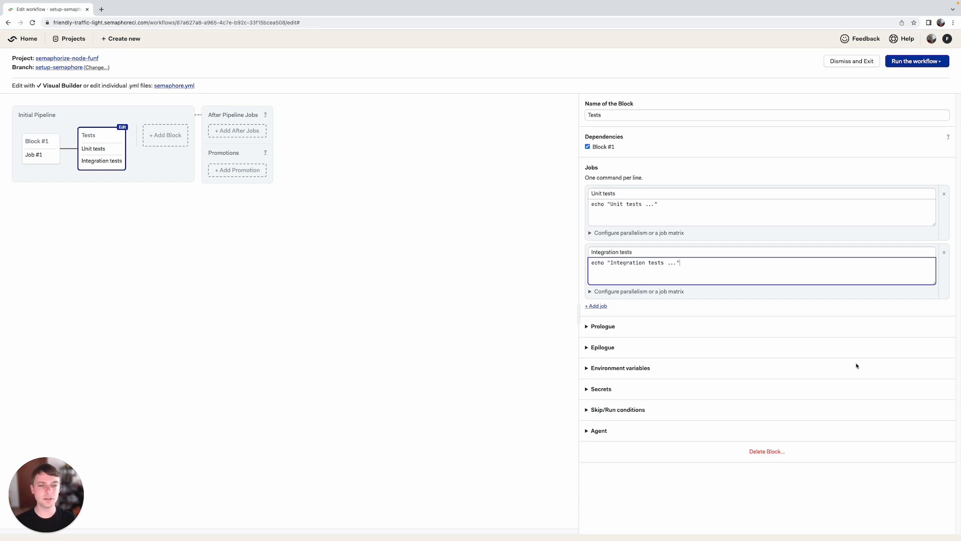
Set the Tests block's prologue to run the checkout command before each job
click(604, 327)
click(621, 356)
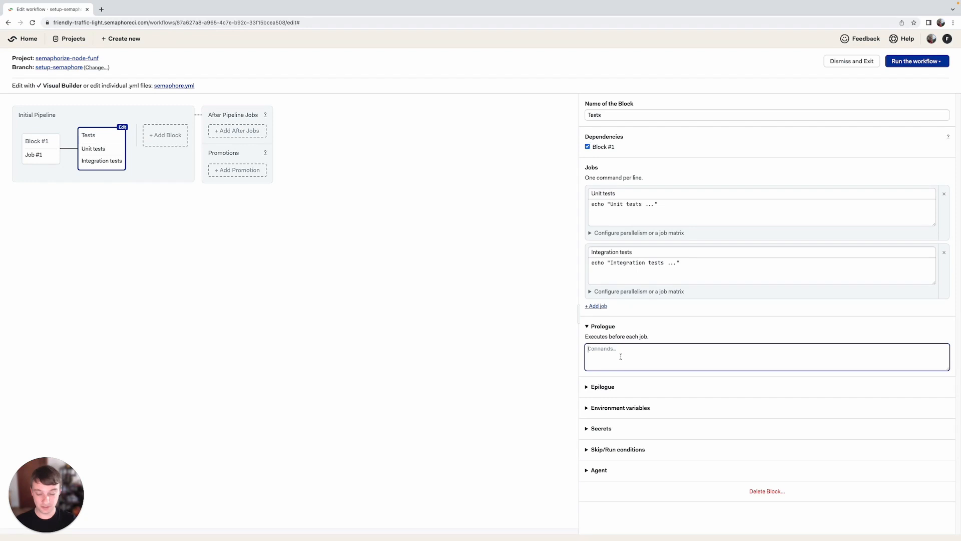
text(checkout)
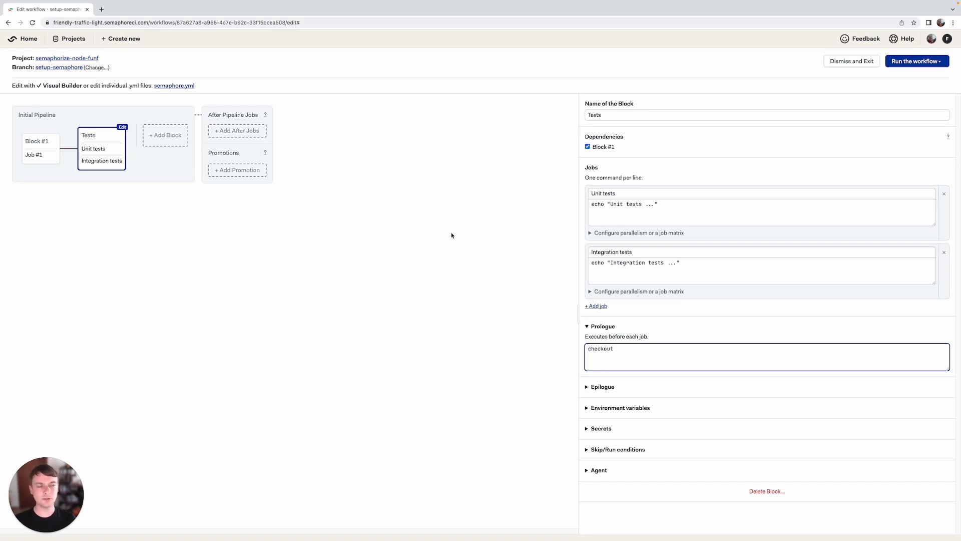
Review the semaphore.yml changes, then commit them to the setup-semaphore branch and start the workflow run
click(914, 62)
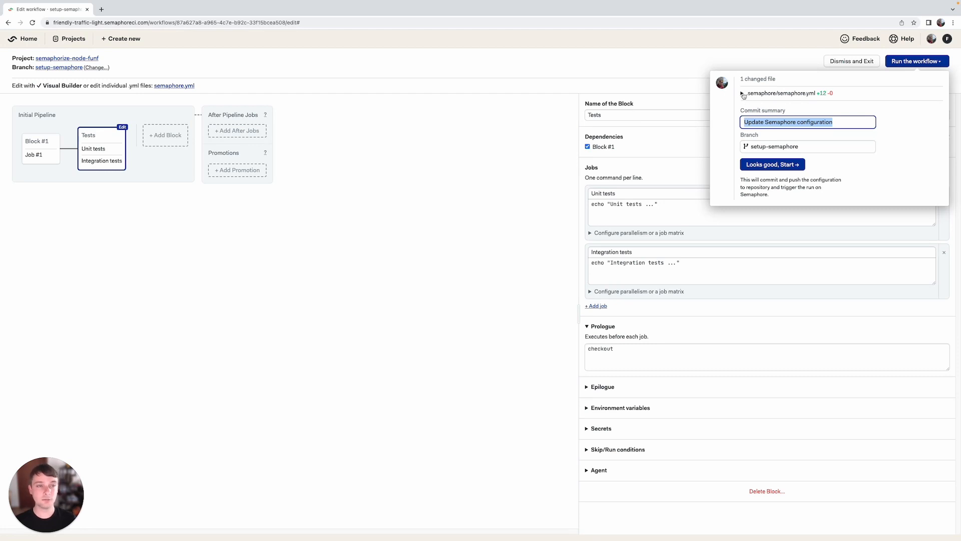
click(743, 94)
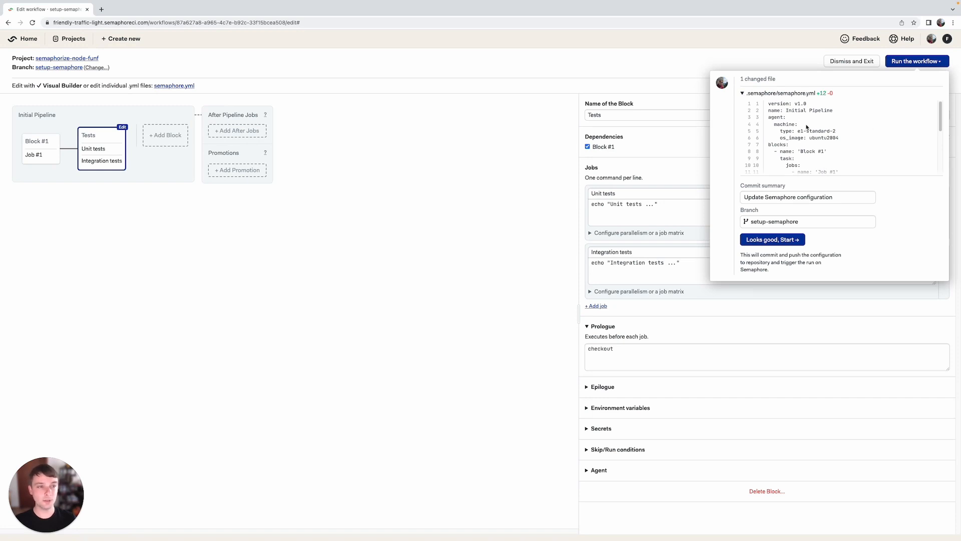
scroll(806, 127, down, 3)
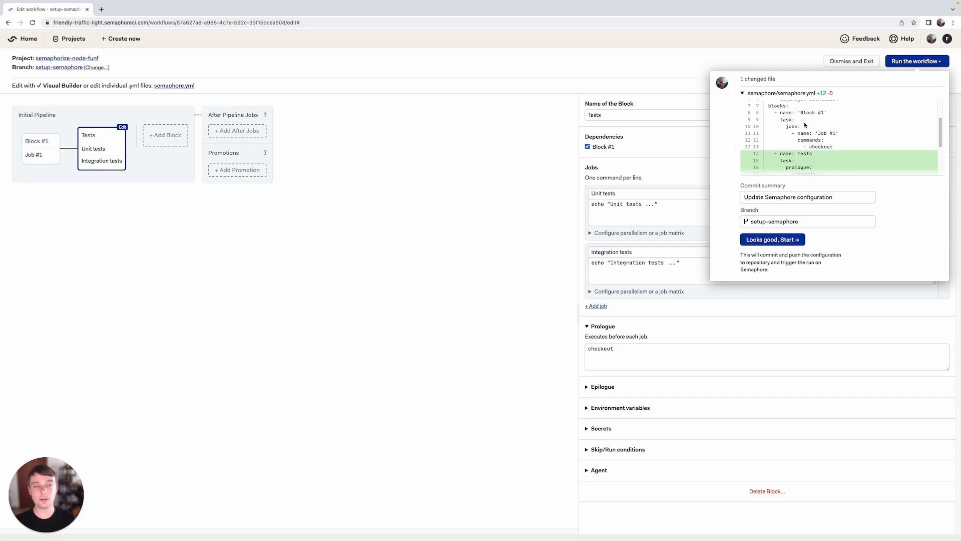
scroll(806, 124, down, 3)
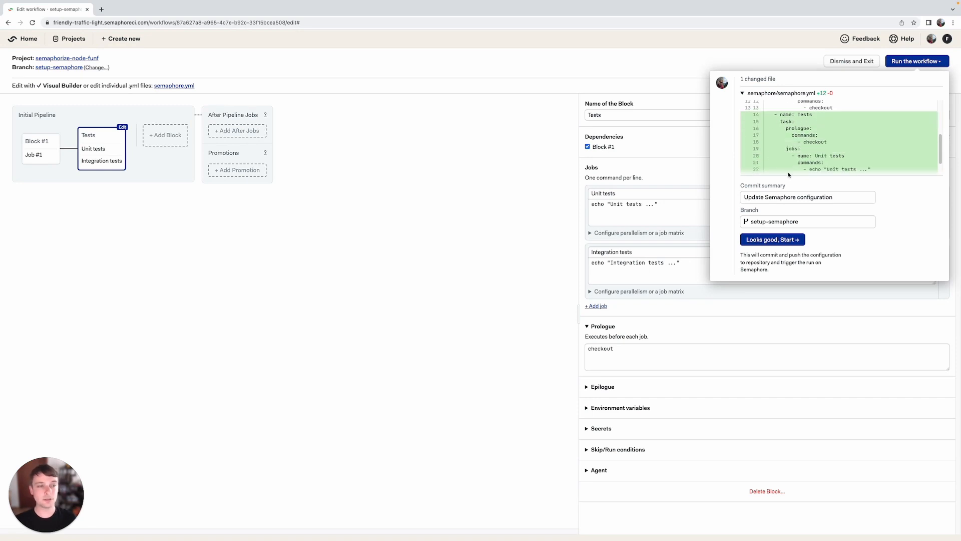
scroll(820, 141, down, 2)
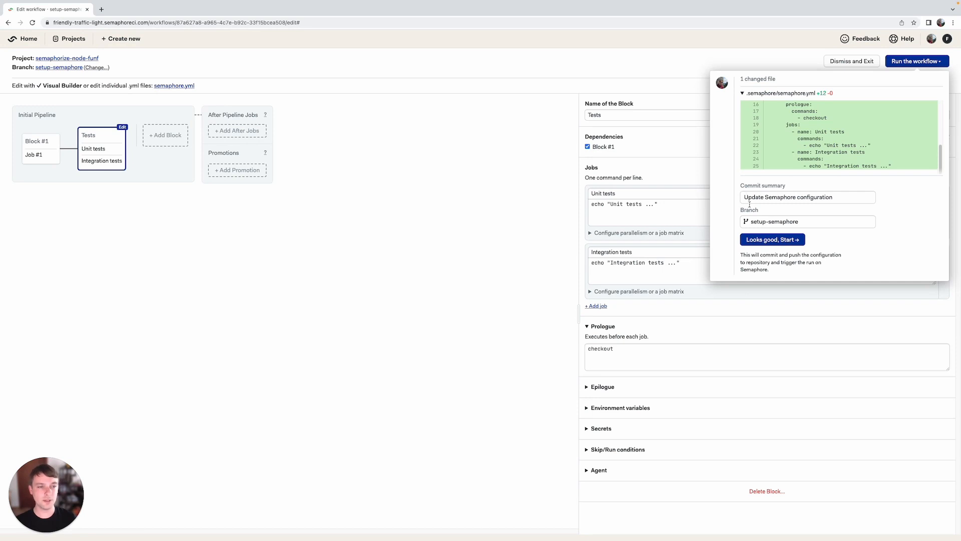
click(763, 245)
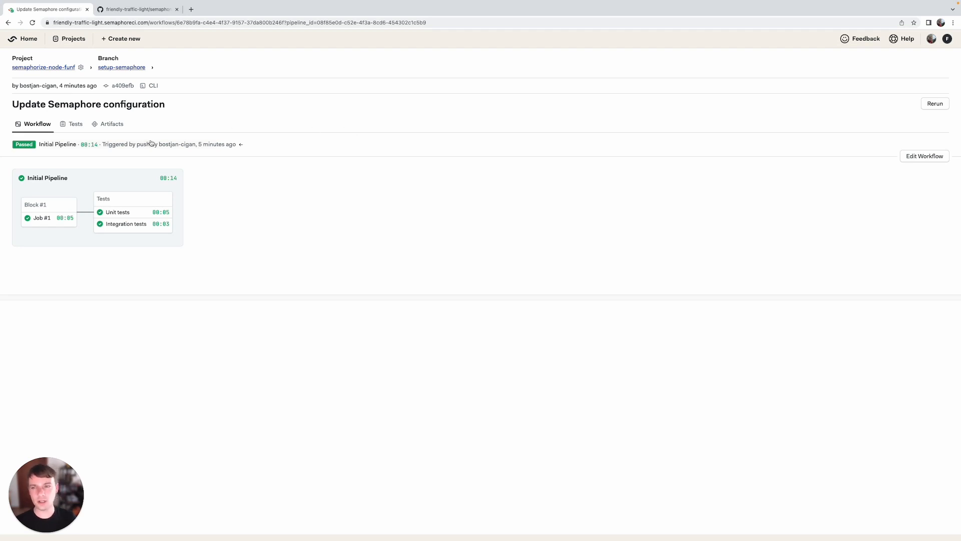
Reopen the workflow for editing and examine the pipeline's YAML code in semaphore.yml
click(924, 156)
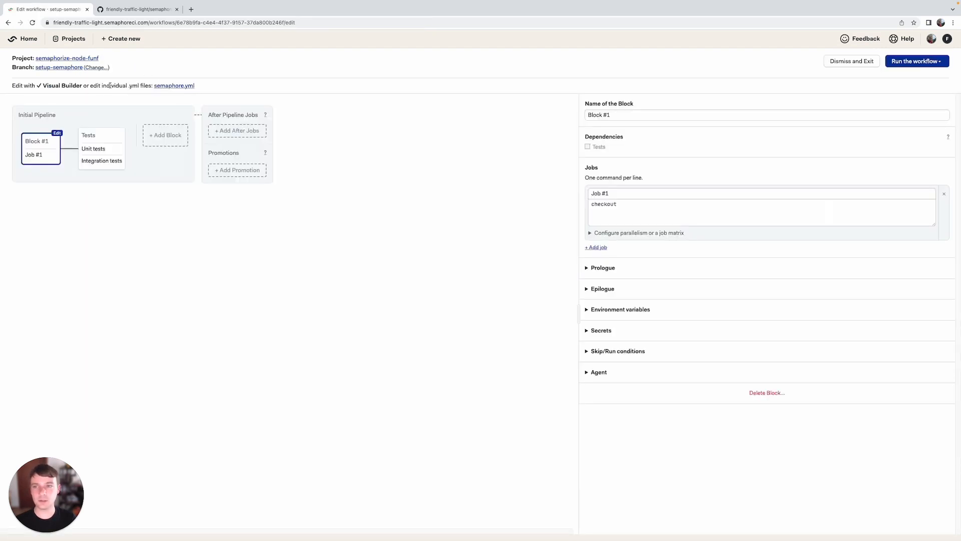
click(177, 86)
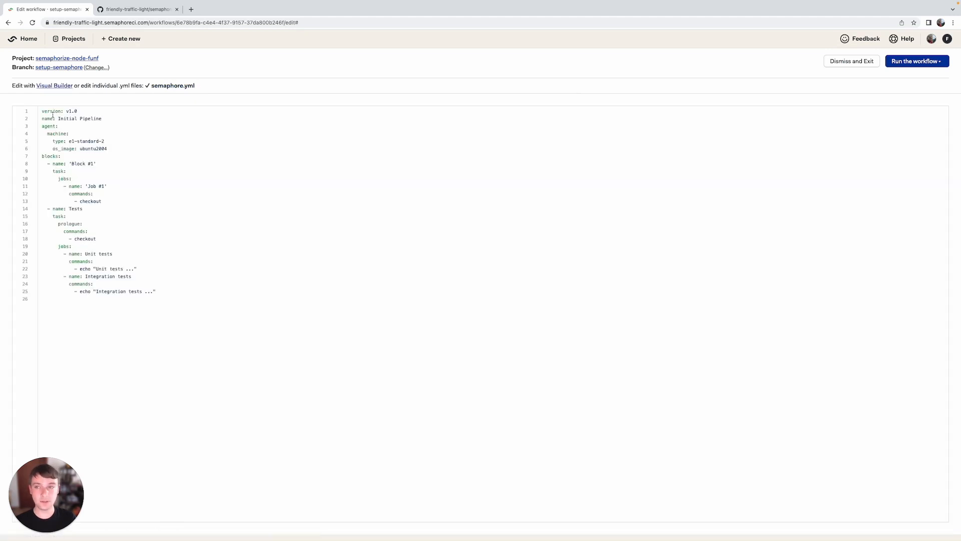
drag(42, 111, 211, 307)
click(211, 309)
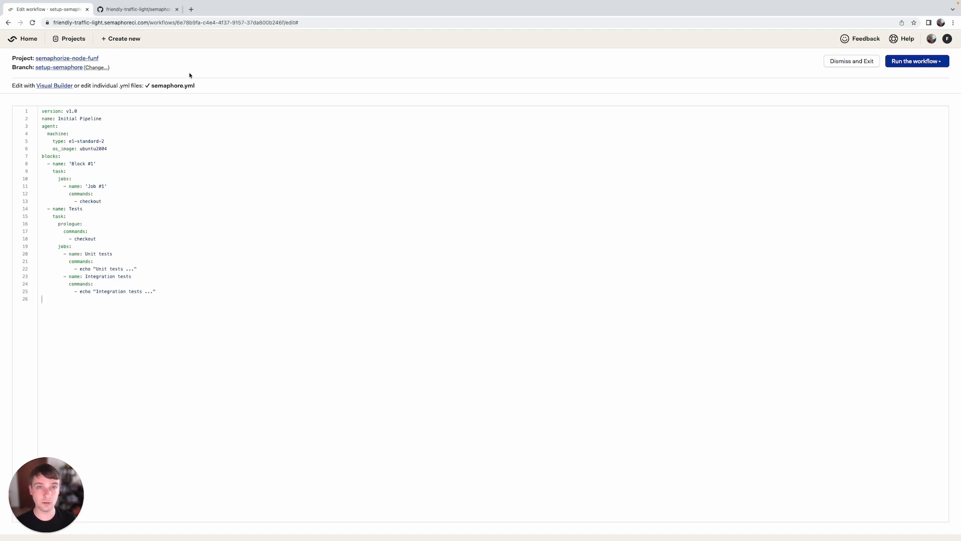
Switch to the GitHub repository and view semaphore.yml in the .semaphore folder of the setup-semaphore branch
click(150, 9)
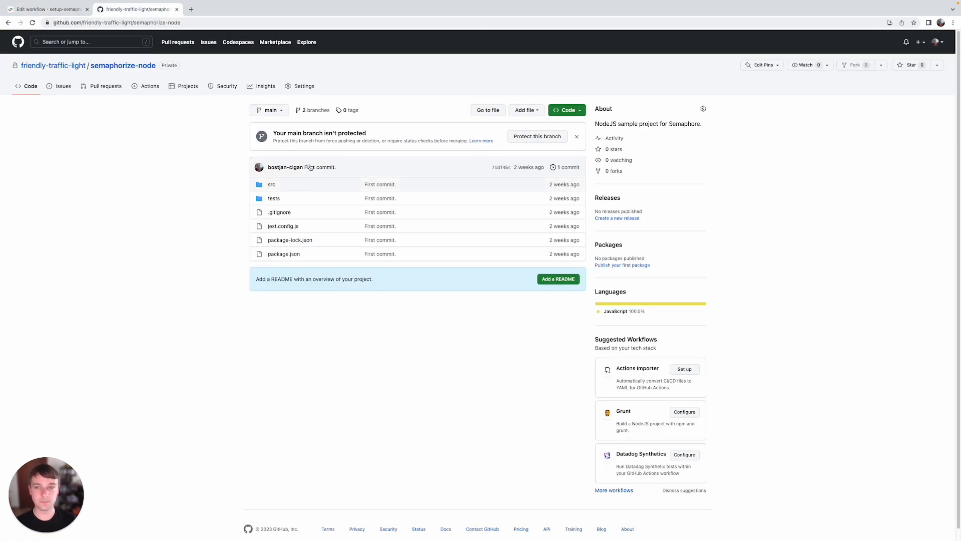
click(282, 113)
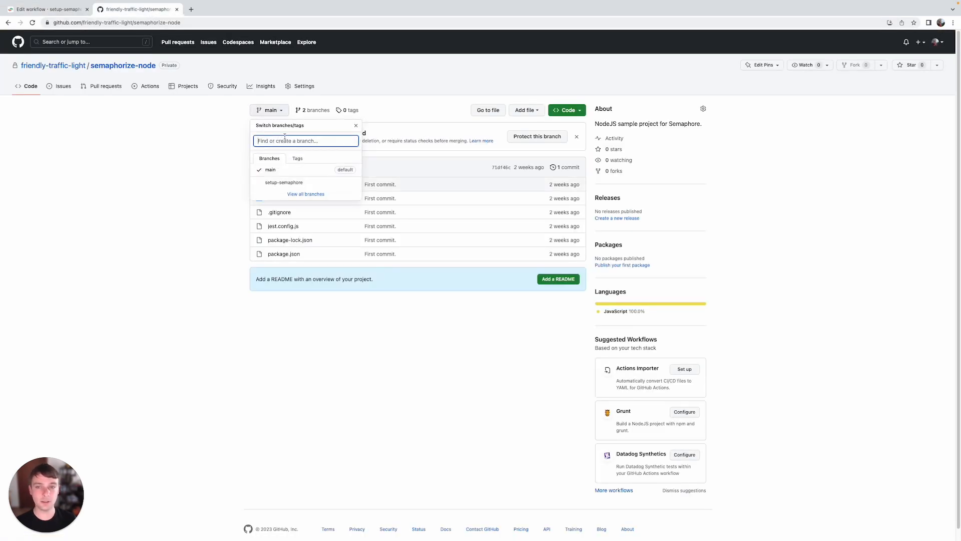
click(284, 183)
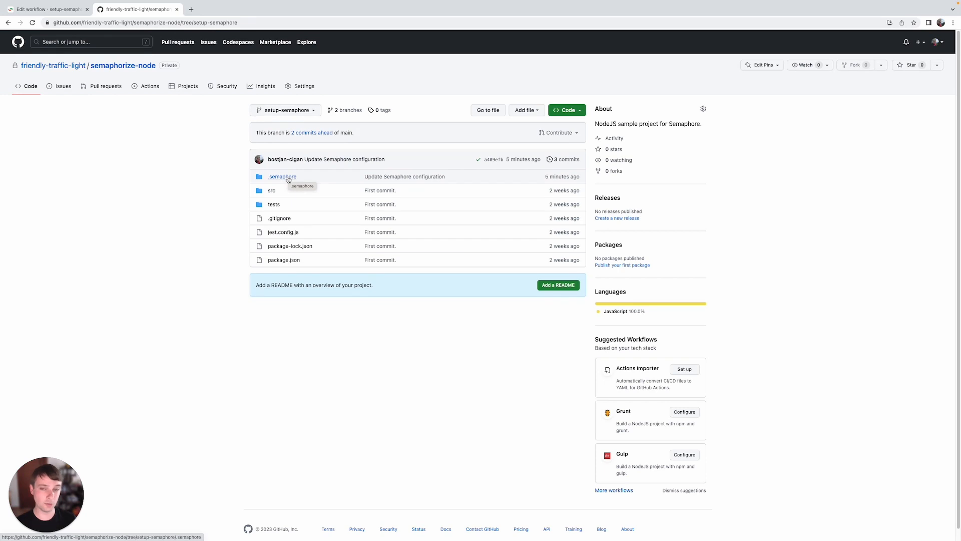
click(288, 178)
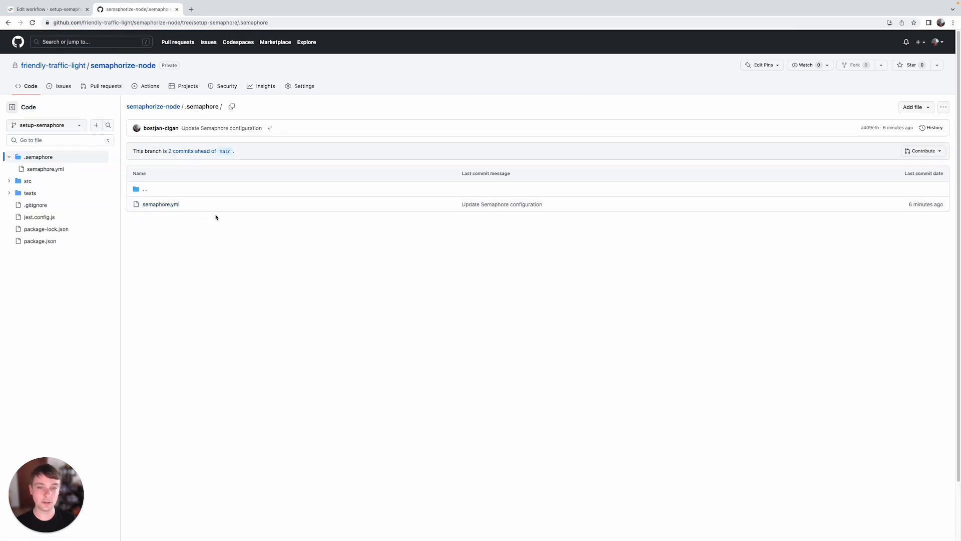
click(169, 204)
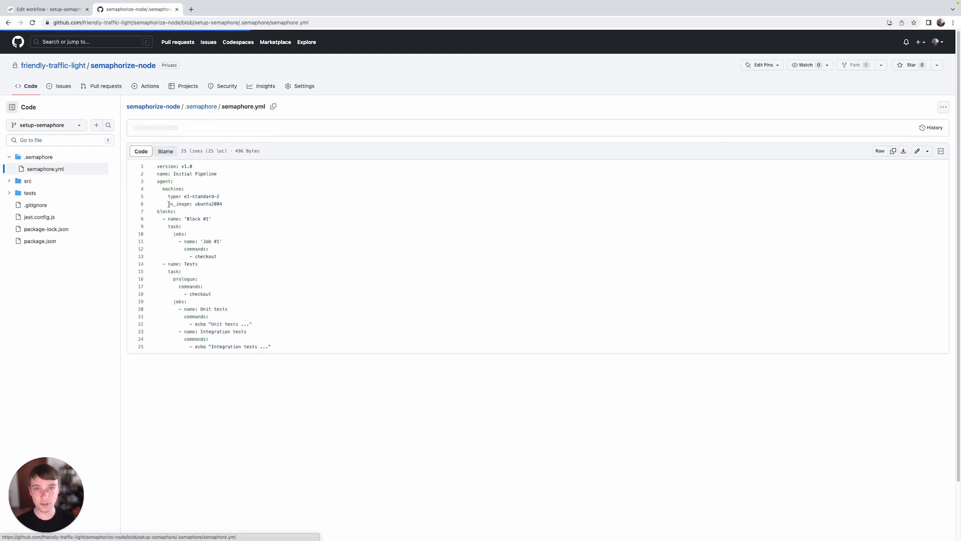